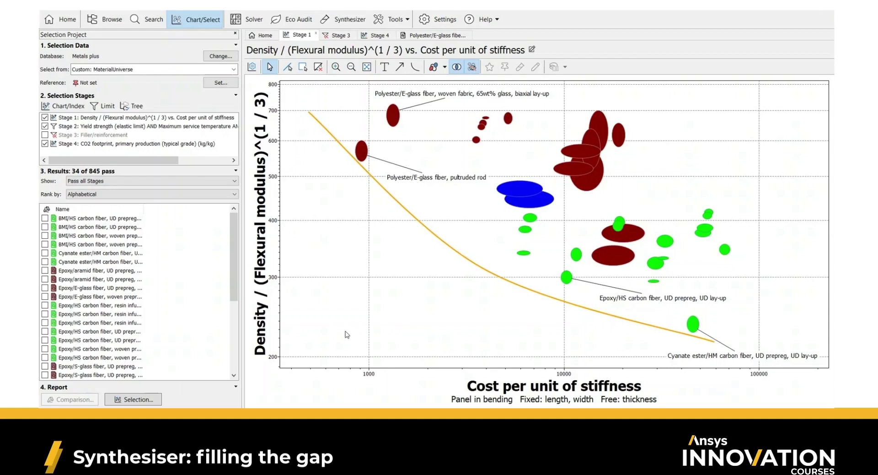
pyautogui.moveTo(286, 236); pyautogui.dragTo(475, 365)
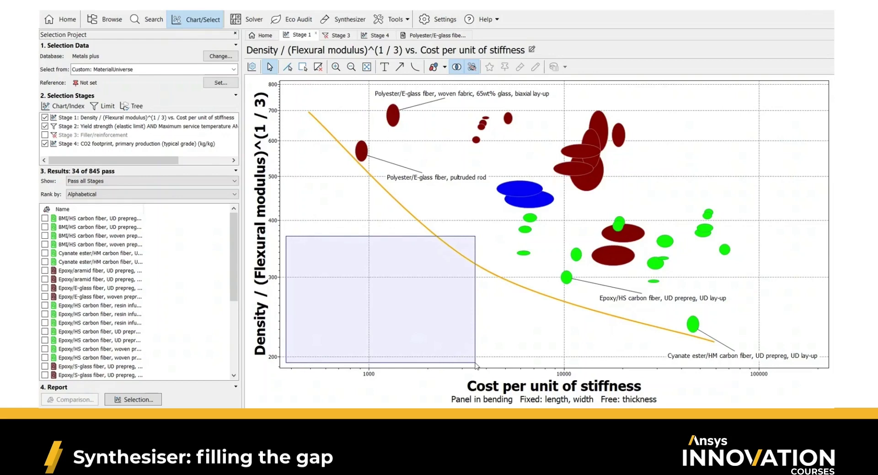
pyautogui.moveTo(475, 365); pyautogui.dragTo(475, 366)
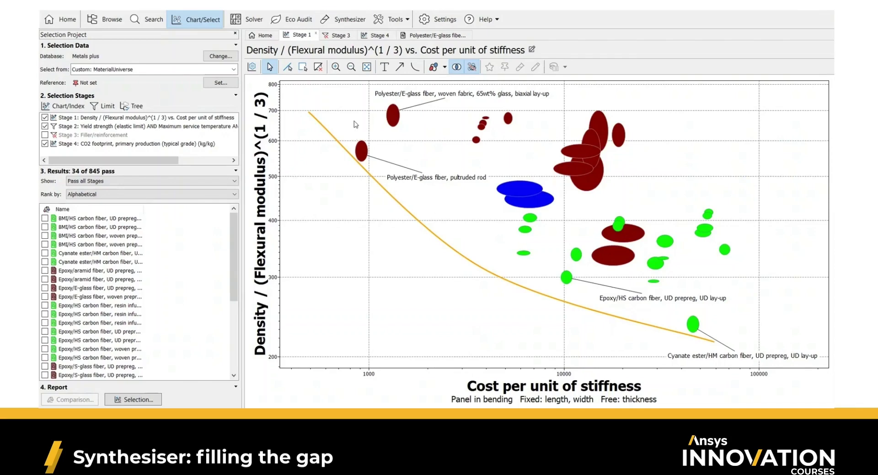
# Start the Synthesizer Tool and choose the Balanced model for Sandwich Panels, enlarging the model list to show it
pyautogui.click(353, 15)
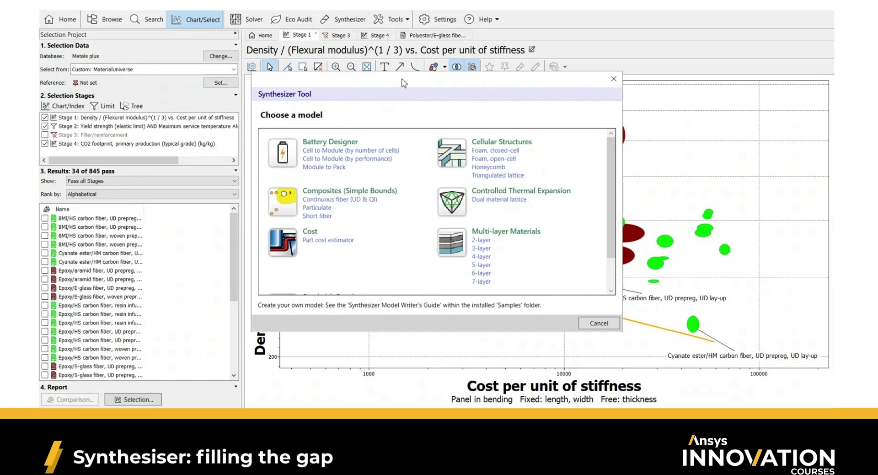
pyautogui.moveTo(404, 82); pyautogui.dragTo(422, 70)
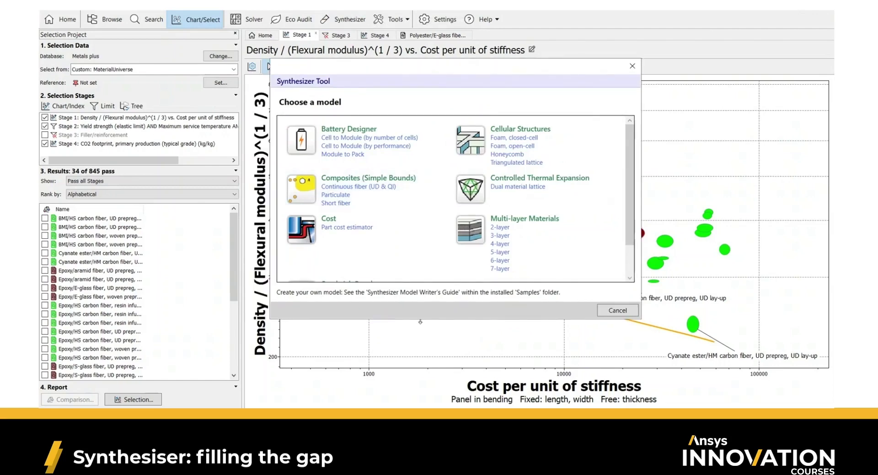
pyautogui.moveTo(420, 322); pyautogui.dragTo(418, 380)
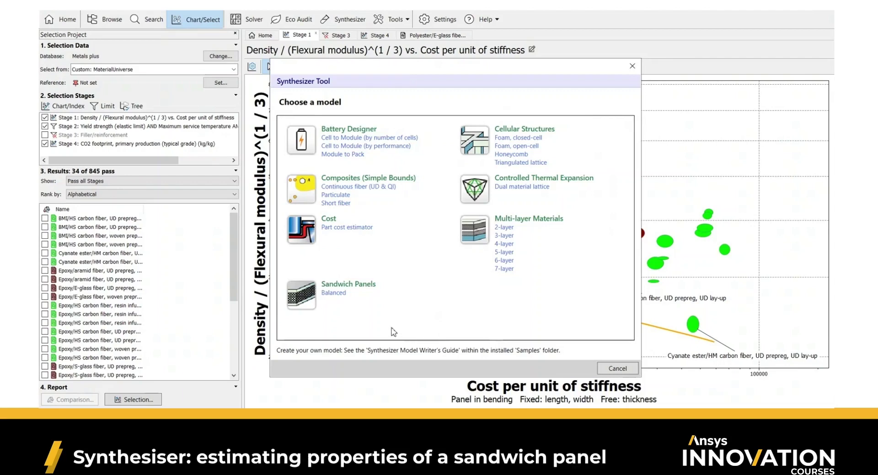
pyautogui.click(343, 295)
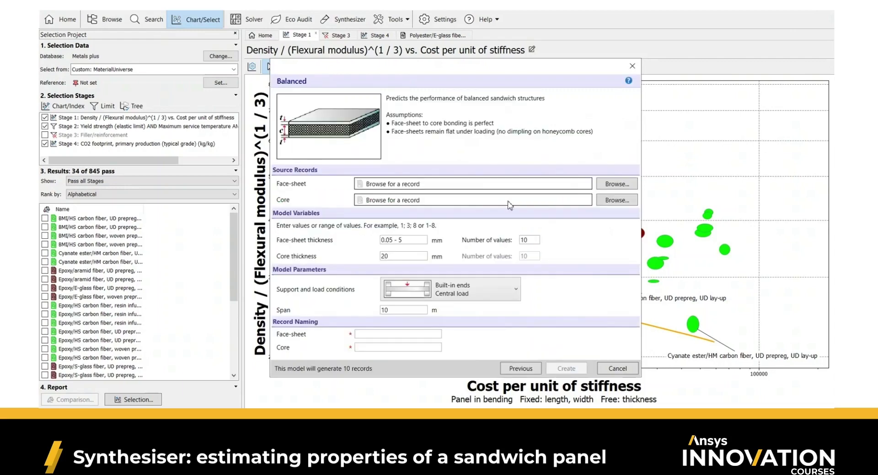
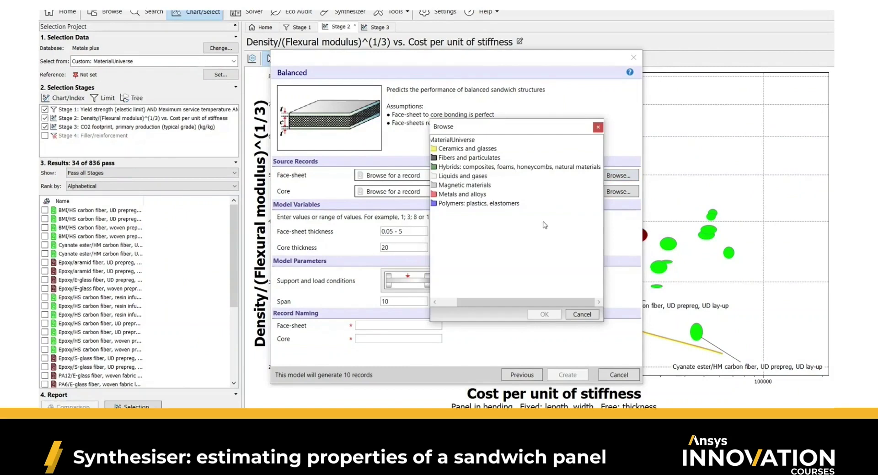
# Assign the Epoxy carbon fiber unidirectional prepreg record "UD lay-up" from the hybrid polymer-matrix composites as the face-sheet material
pyautogui.moveTo(524, 305); pyautogui.dragTo(483, 301)
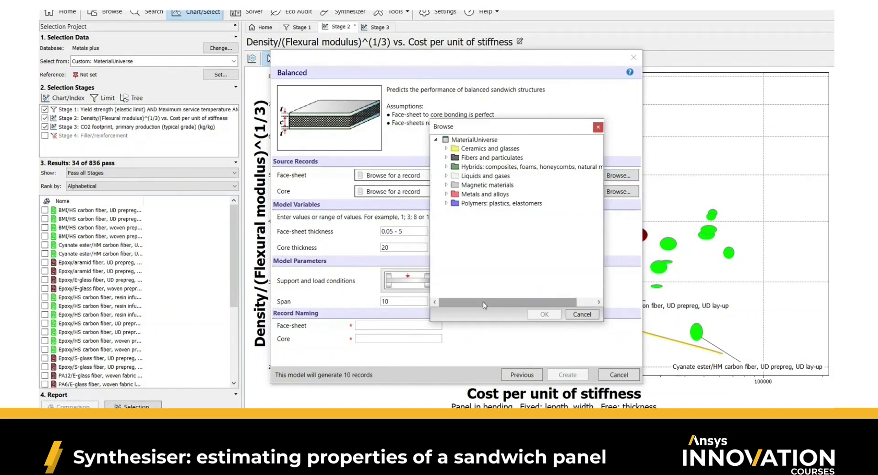
pyautogui.doubleClick(445, 167)
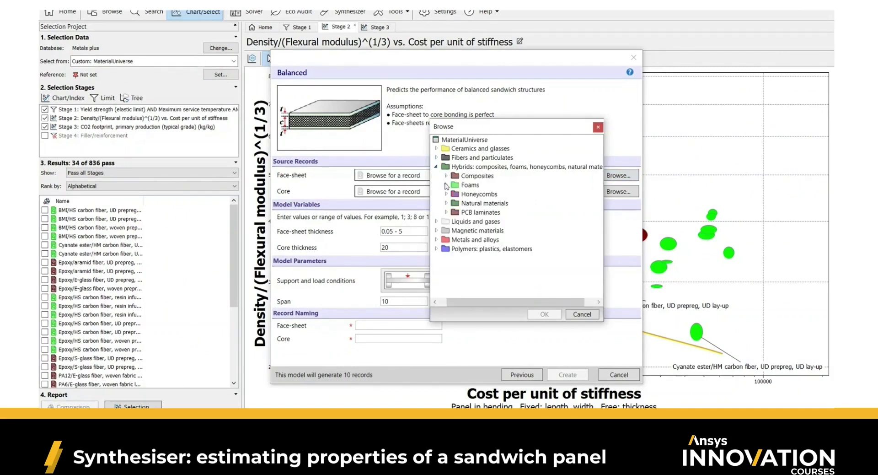
pyautogui.click(446, 176)
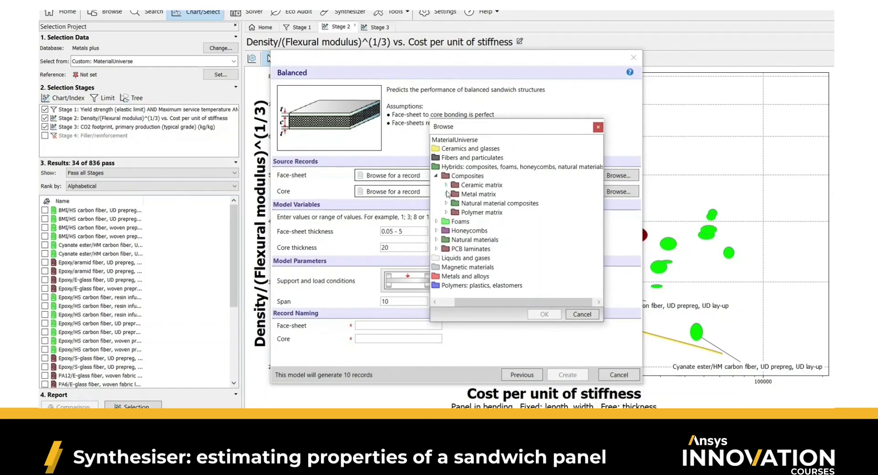
pyautogui.click(446, 212)
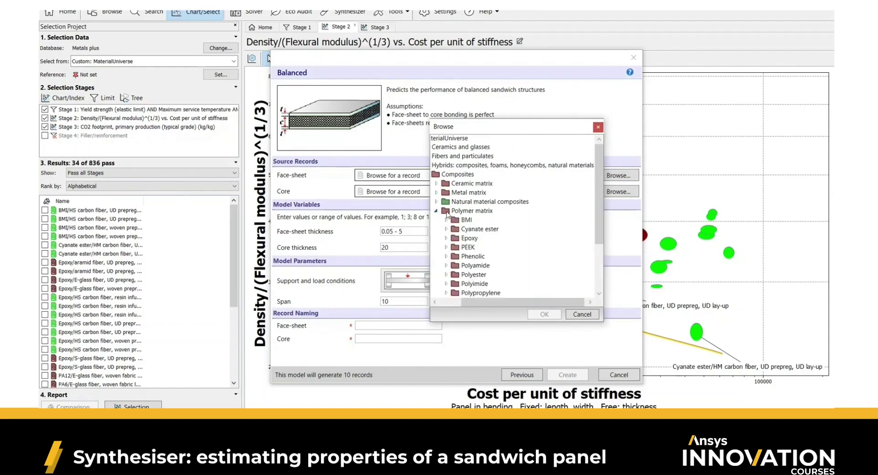
pyautogui.click(446, 238)
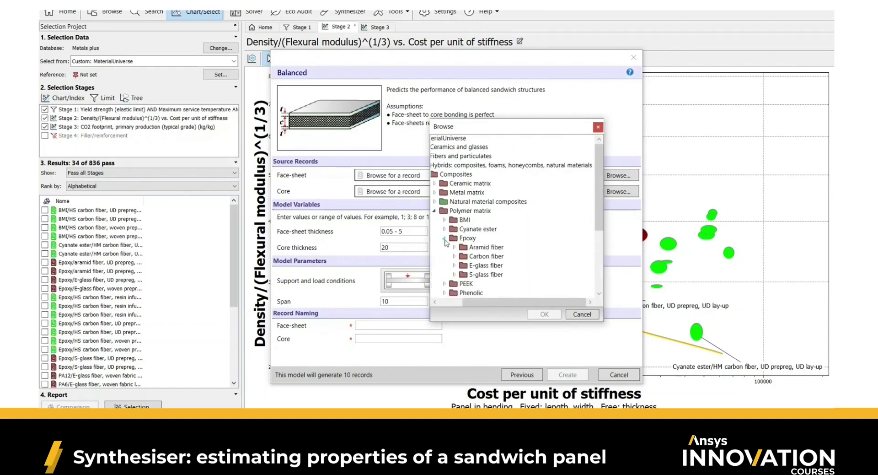
pyautogui.click(455, 257)
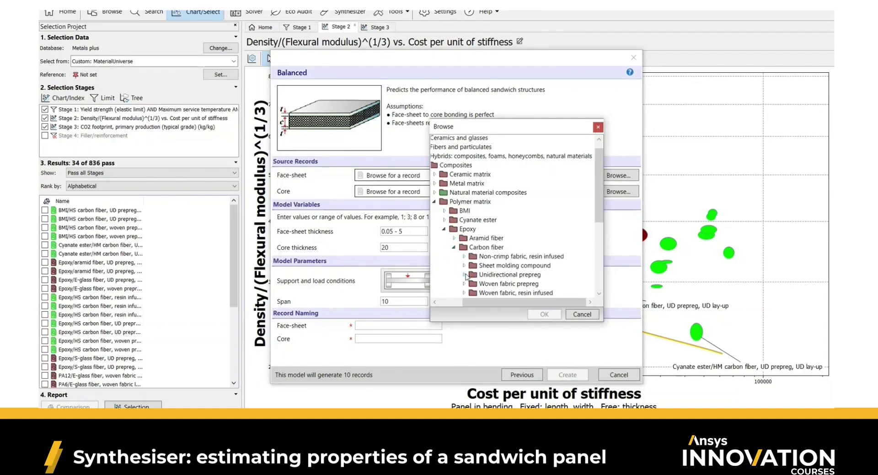
pyautogui.click(465, 274)
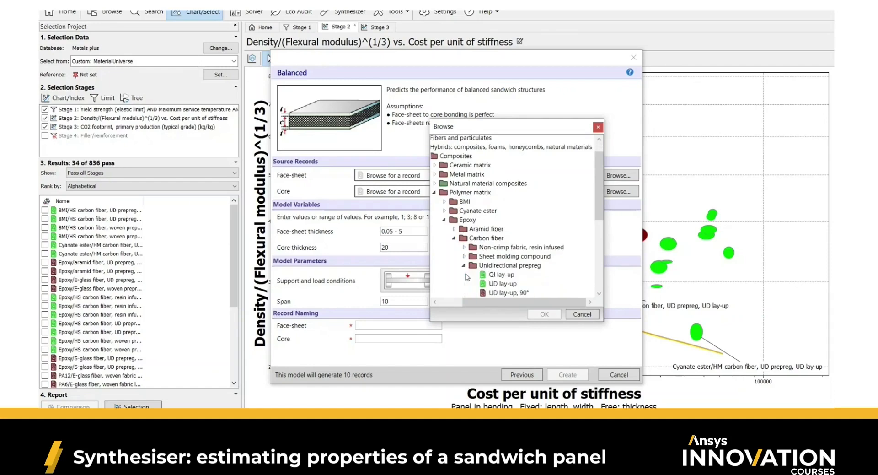
pyautogui.doubleClick(509, 284)
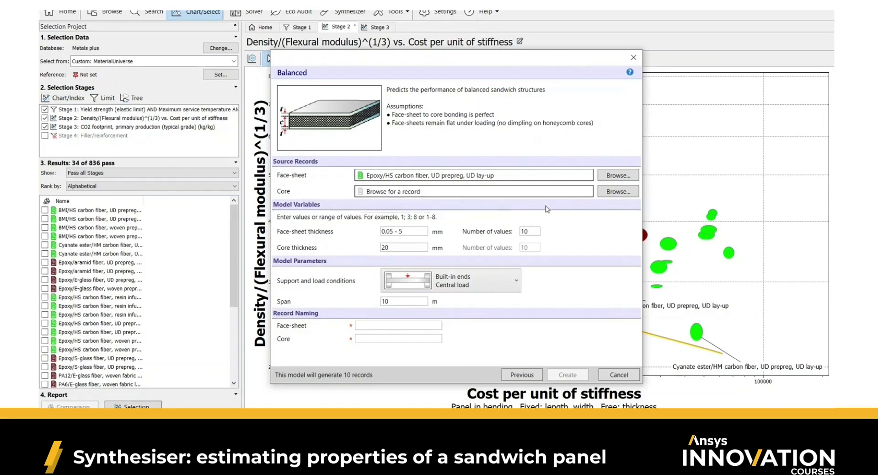
# Assign Aluminum 3003 honeycomb (0.022) from the expanded honeycombs, Longitudinal (L direction), as the core material
pyautogui.click(626, 193)
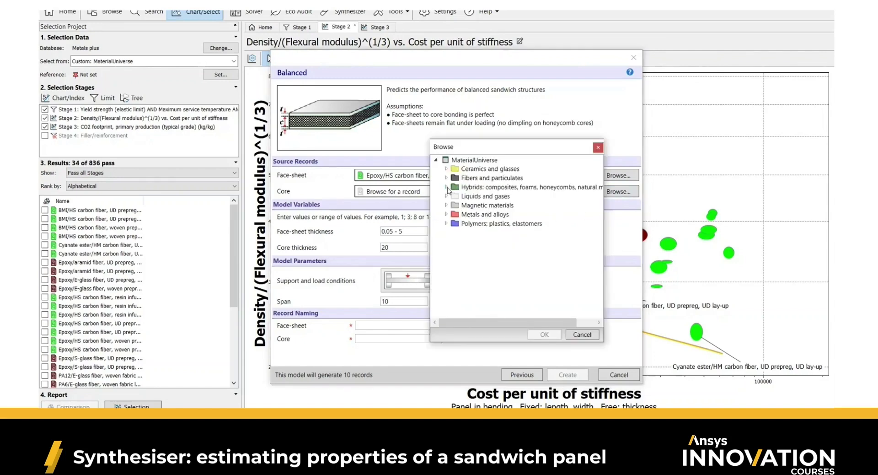
pyautogui.click(446, 187)
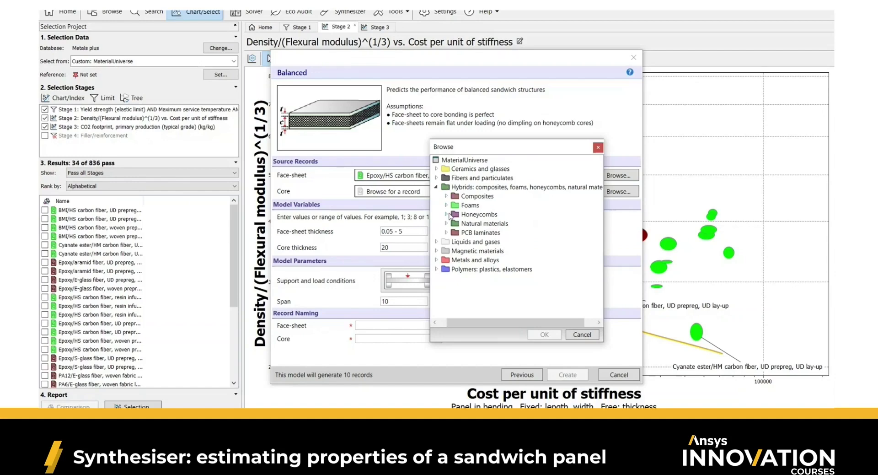
pyautogui.click(446, 214)
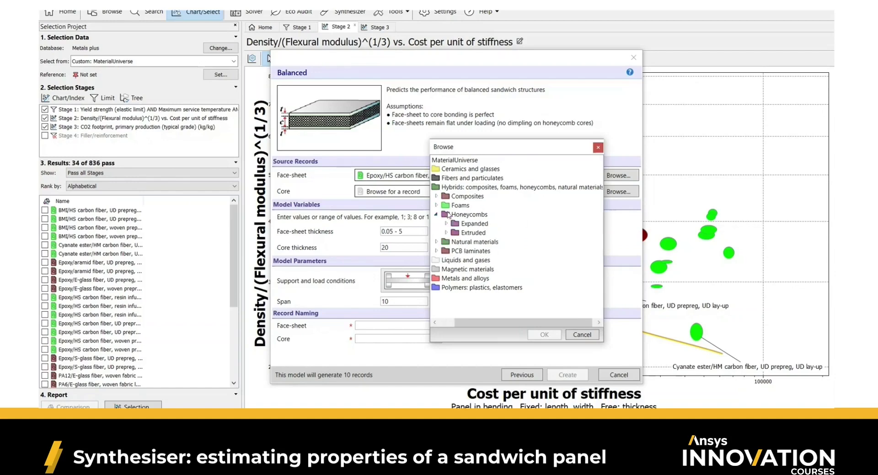
pyautogui.click(448, 224)
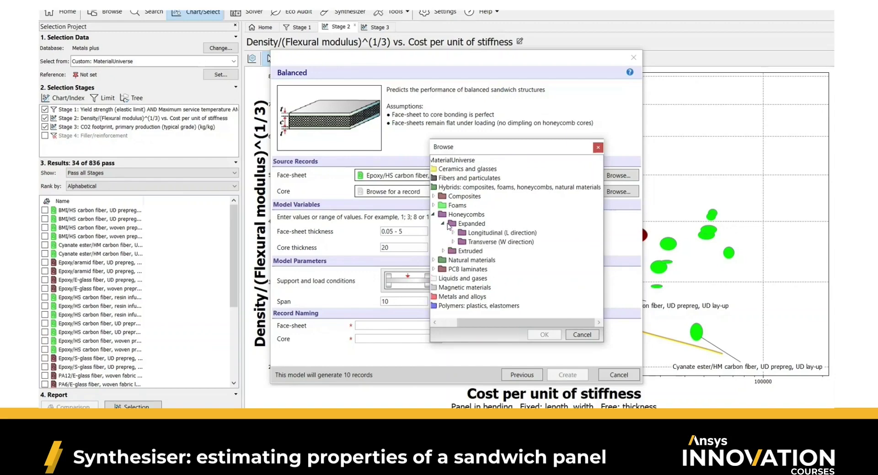
pyautogui.click(455, 233)
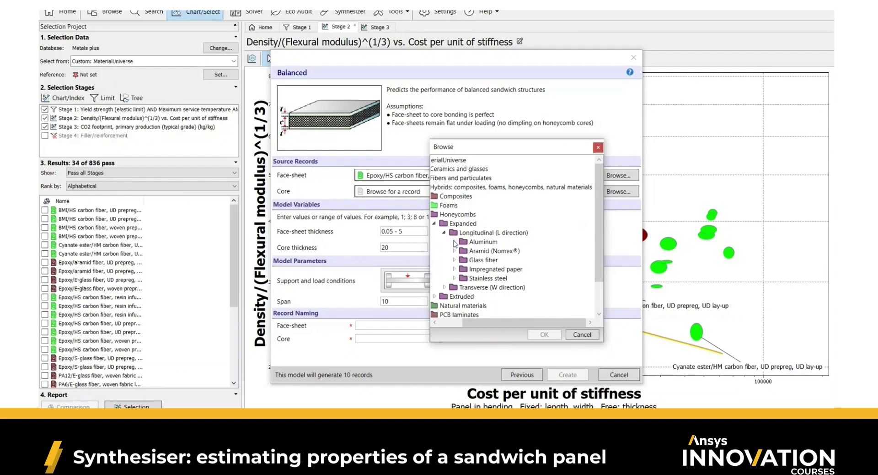
pyautogui.click(454, 242)
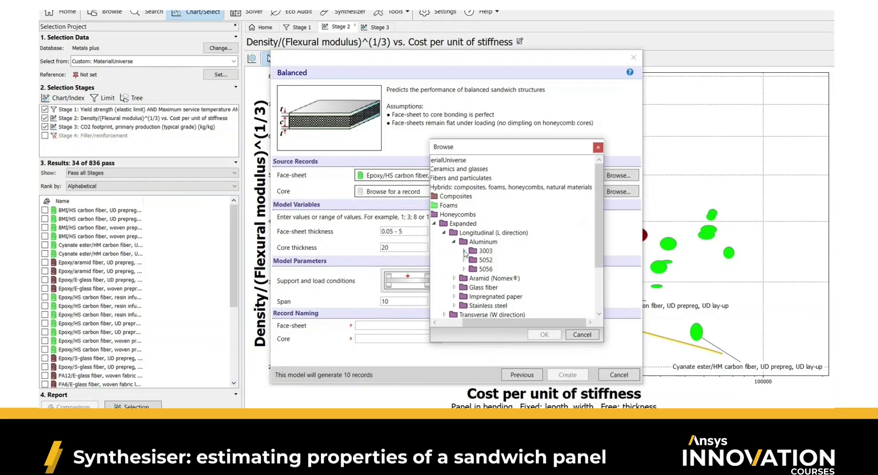
pyautogui.click(464, 251)
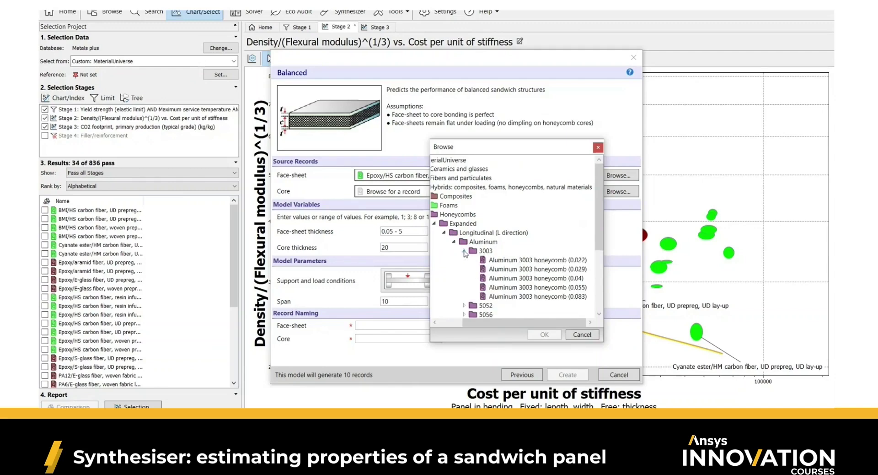
pyautogui.doubleClick(492, 259)
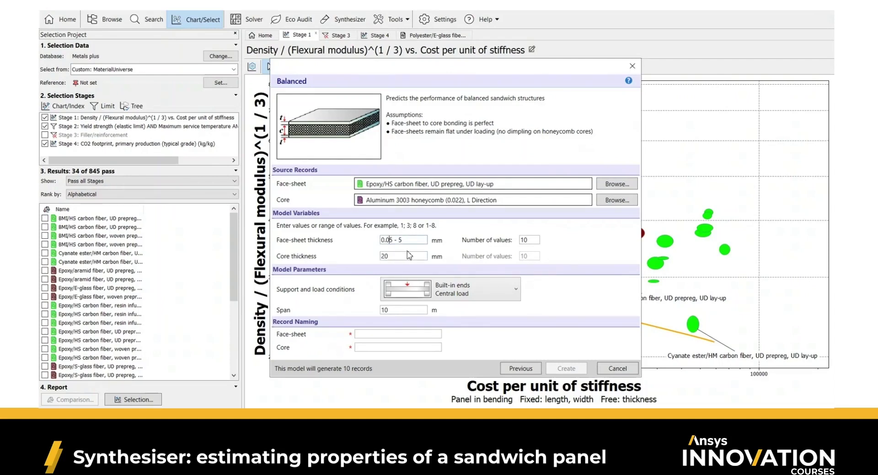
# Set the face-sheet thickness range to 0.5 - 5 mm and the core thickness range to 10 - 20 mm, with 5 values each
pyautogui.press('BackSpace')
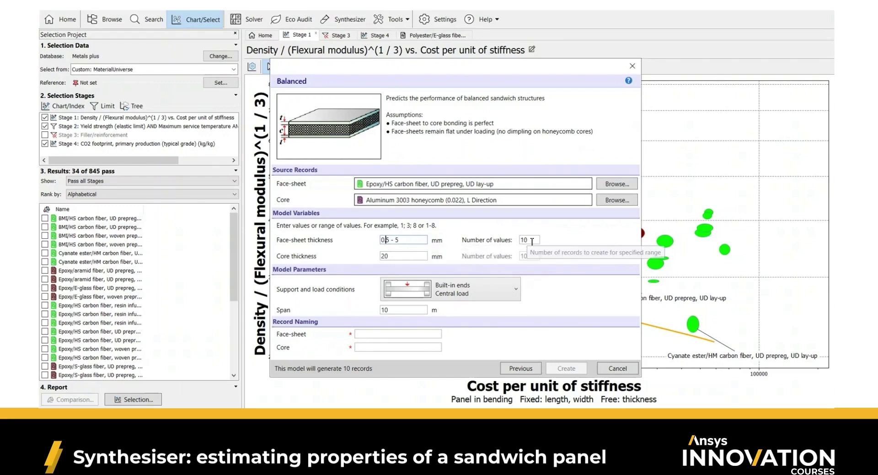
pyautogui.moveTo(532, 241); pyautogui.dragTo(517, 246)
pyautogui.write('5')
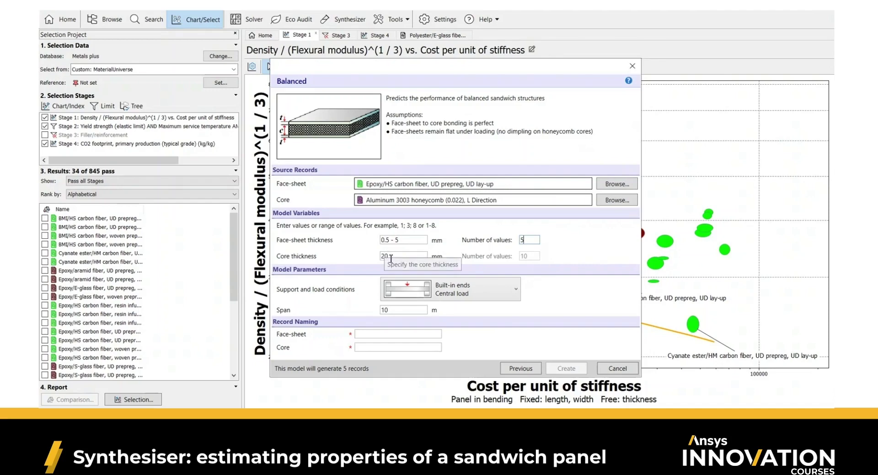
pyautogui.moveTo(391, 257); pyautogui.dragTo(377, 259)
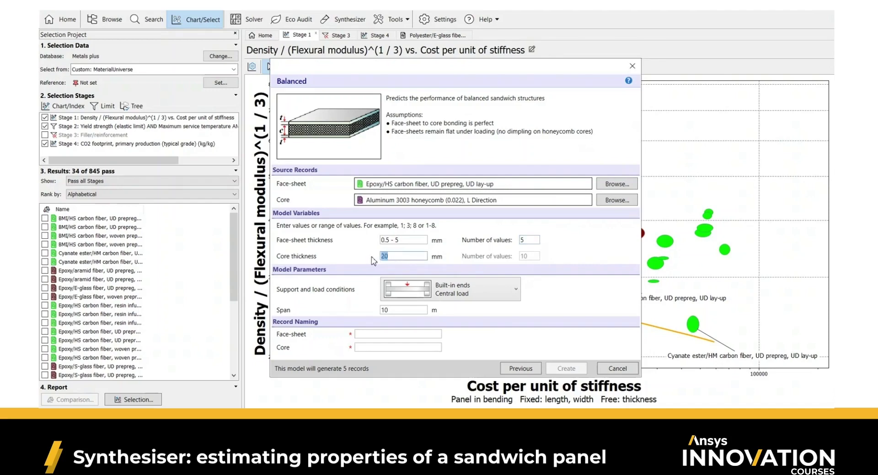
pyautogui.write('10 - 20')
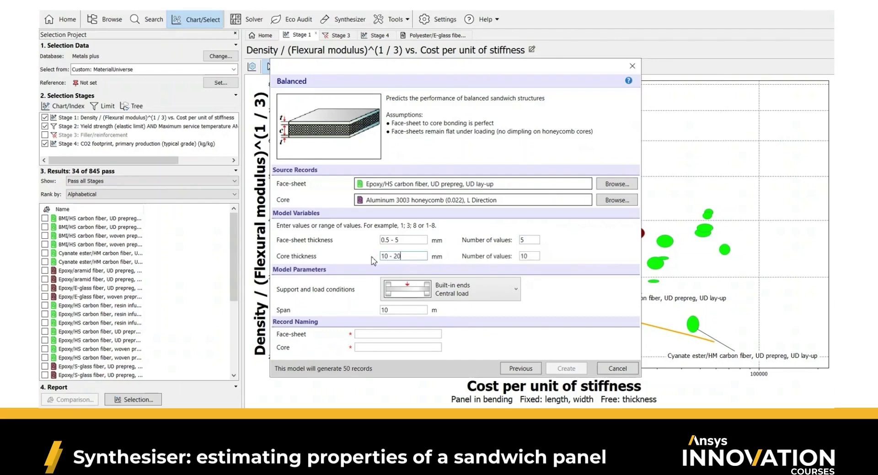
pyautogui.doubleClick(529, 258)
pyautogui.write('5')
# Keep built-in ends with central load as the support and load condition and set the span to 1 m
pyautogui.click(474, 292)
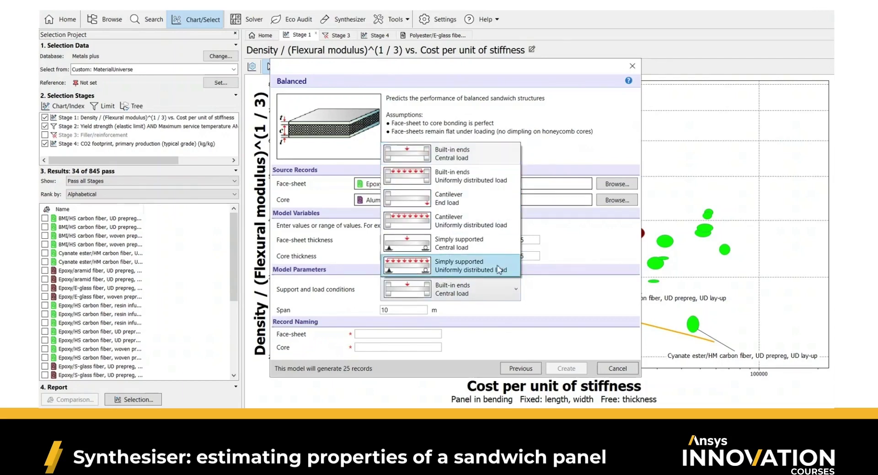
pyautogui.click(481, 160)
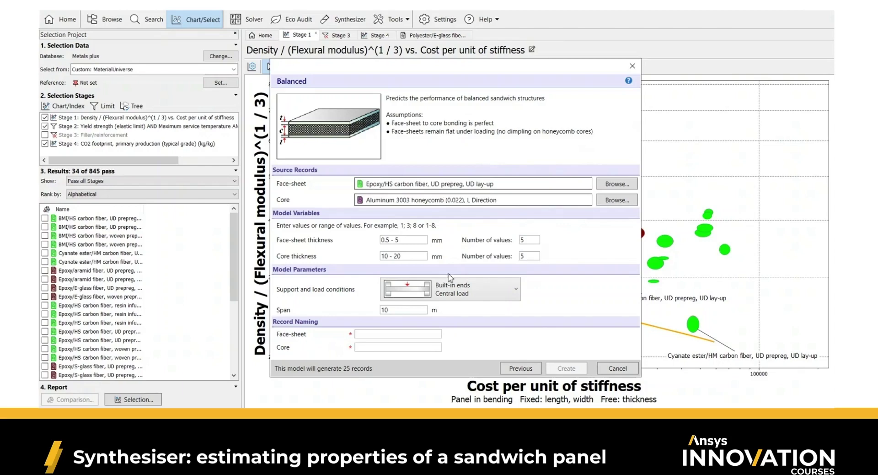
pyautogui.doubleClick(399, 309)
pyautogui.write('1')
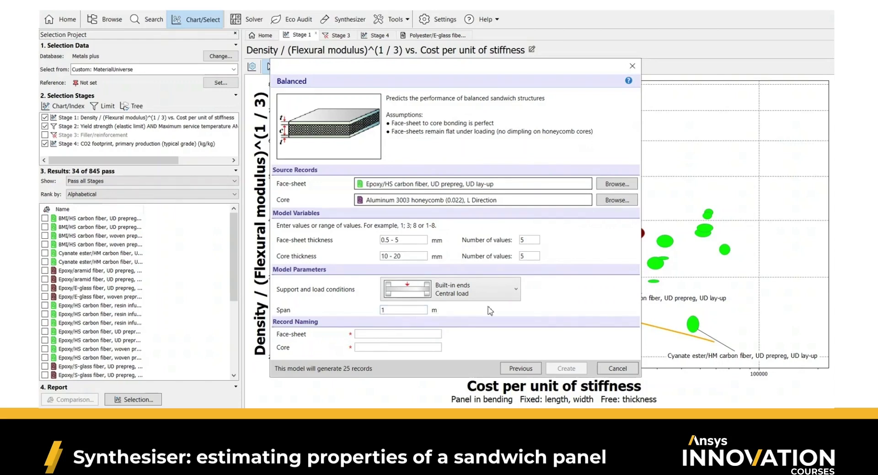
# Name the face-sheet "Epoxy/HS carbon" and the core "Aluminium Honeycomb", and generate the sandwich panel records
pyautogui.click(393, 337)
pyautogui.write('Epoxy/HS carbon')
pyautogui.click(389, 351)
pyautogui.write('Alu')
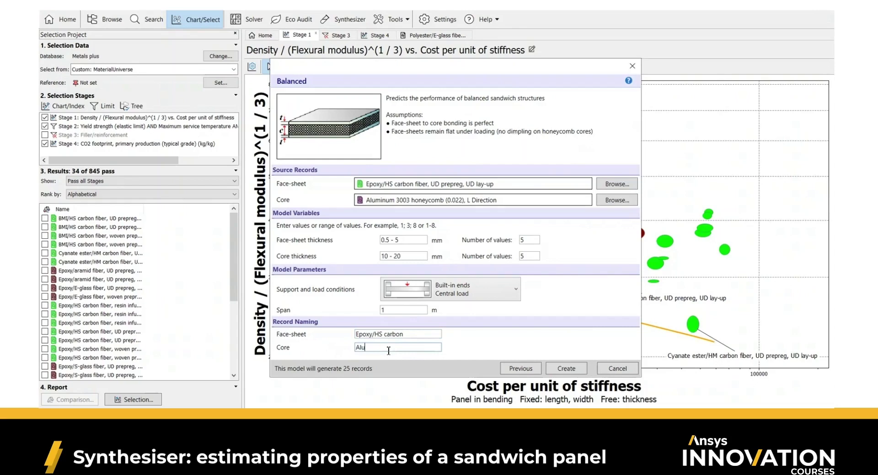
pyautogui.write('minium Honeycomb')
pyautogui.click(568, 370)
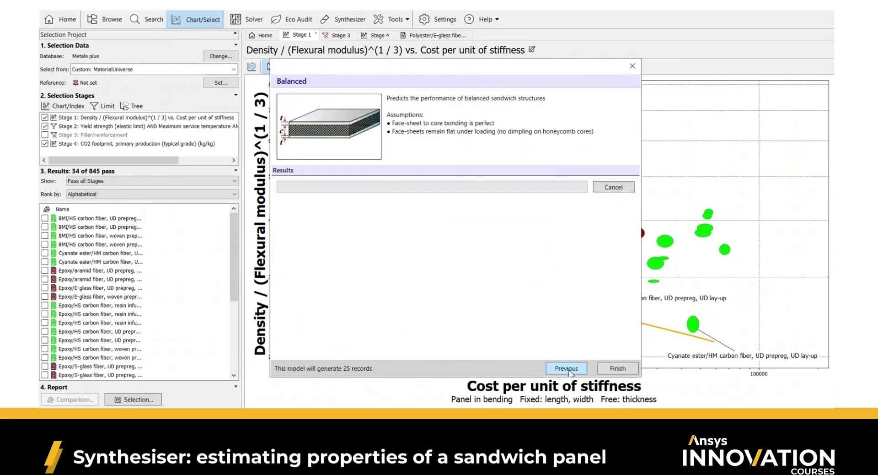
pyautogui.click(635, 369)
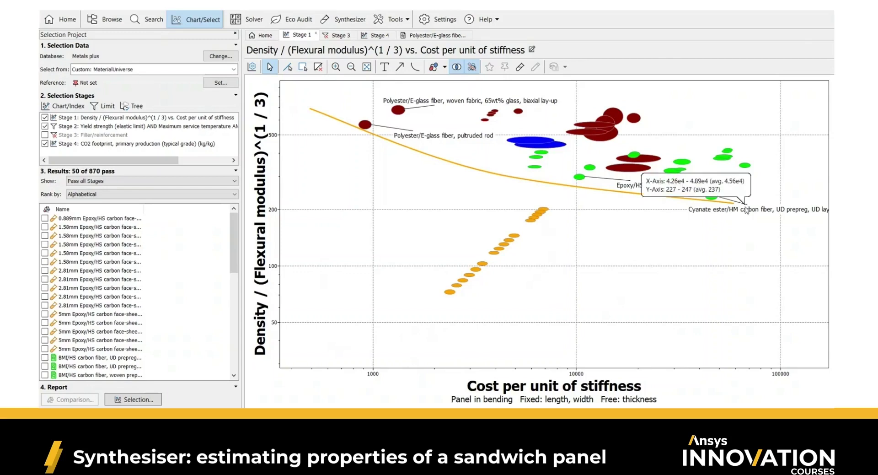
# Position the label of the uppermost sandwich panel bubble above the series and label the lowest bubble beneath it
pyautogui.moveTo(539, 207); pyautogui.dragTo(435, 201)
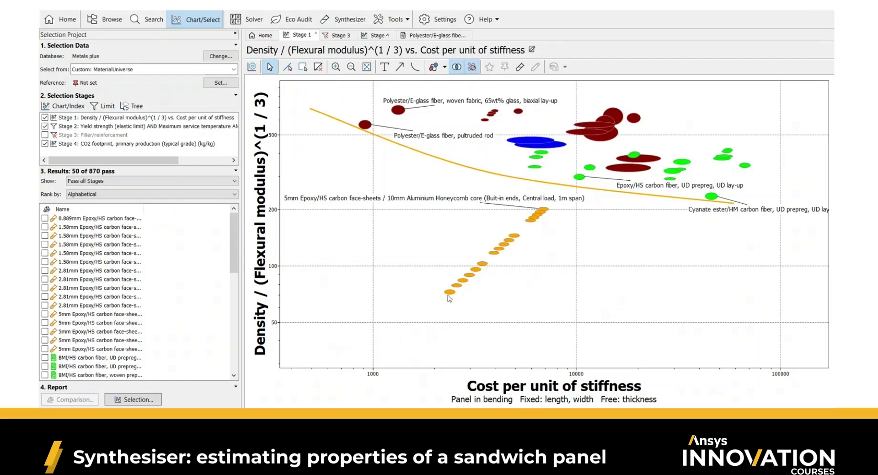
pyautogui.moveTo(452, 296)
pyautogui.moveTo(451, 295); pyautogui.dragTo(478, 330)
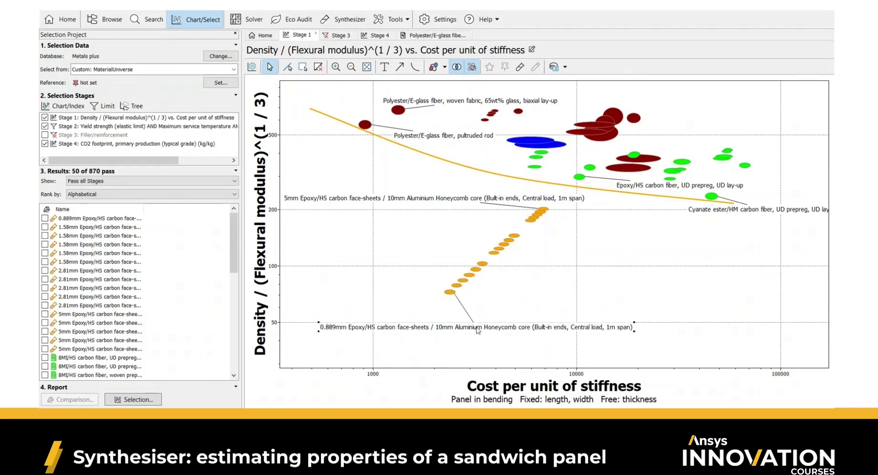
# Open the datasheet of the sandwich panel with 0.889 mm face-sheets and 10 mm core, and review its properties, source records and model parameters
pyautogui.click(467, 359)
pyautogui.moveTo(391, 328)
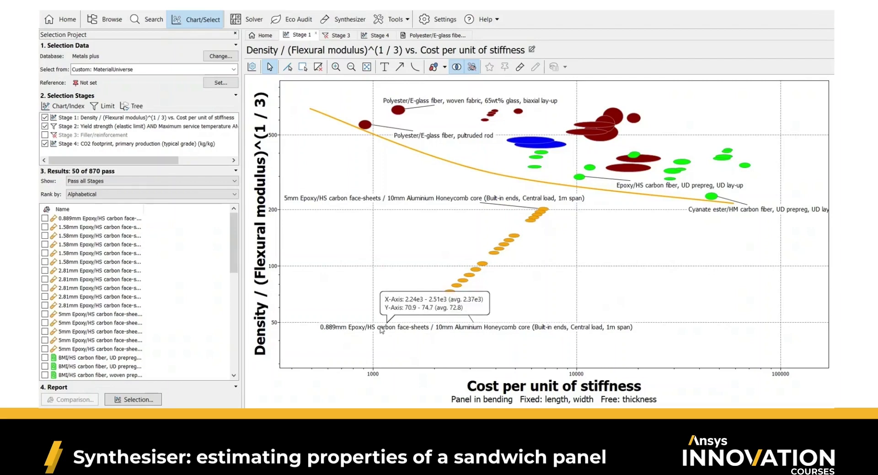
pyautogui.doubleClick(381, 328)
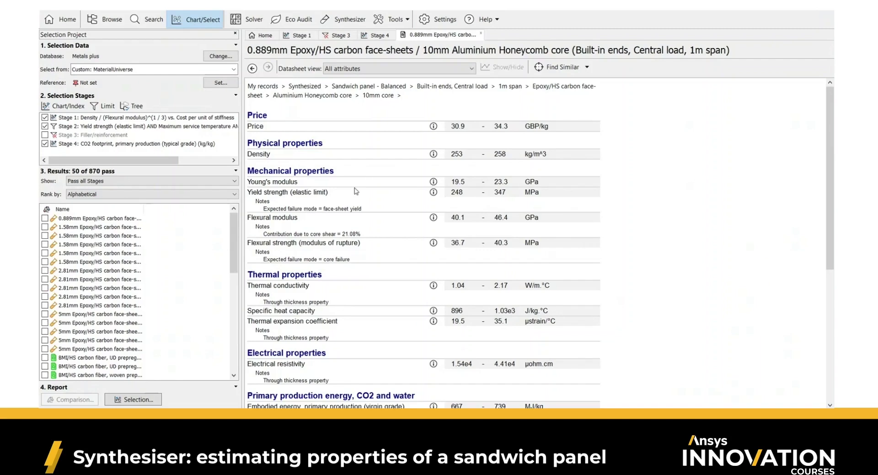
pyautogui.scroll(-3, 366, 342)
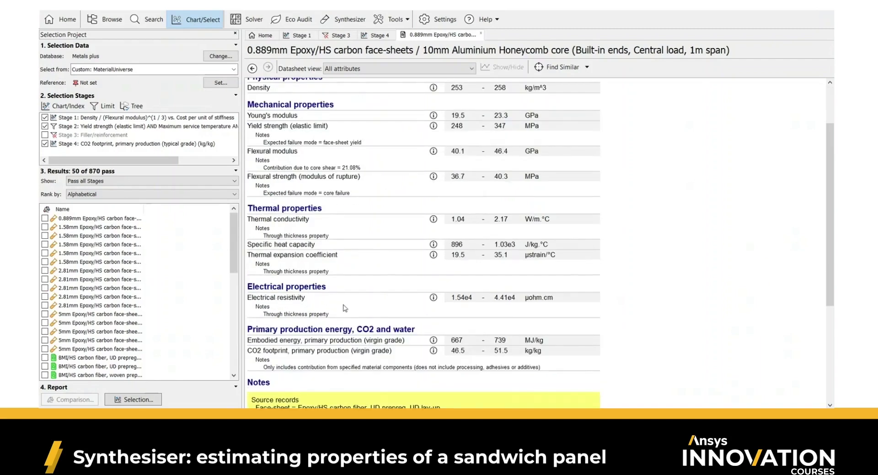
pyautogui.scroll(-7, 644, 306)
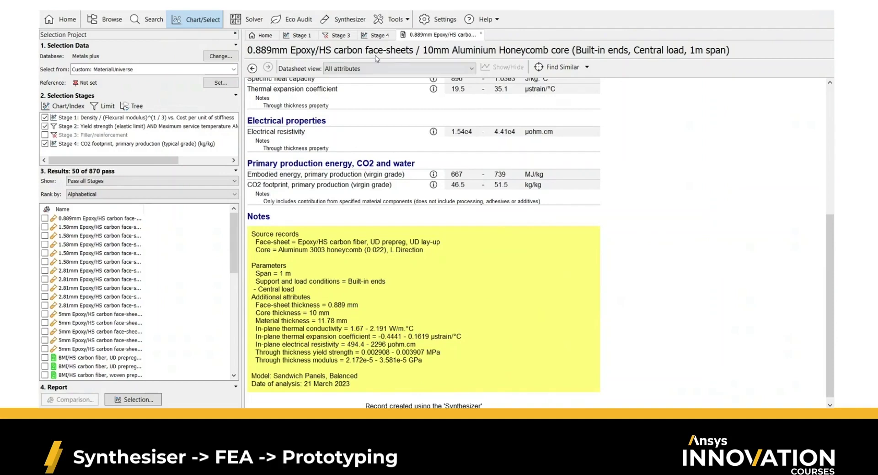
# View the Stage 4 CO2 footprint chart, and return to the Stage 1 chart of density/flexural modulus against cost per unit of stiffness
pyautogui.click(373, 40)
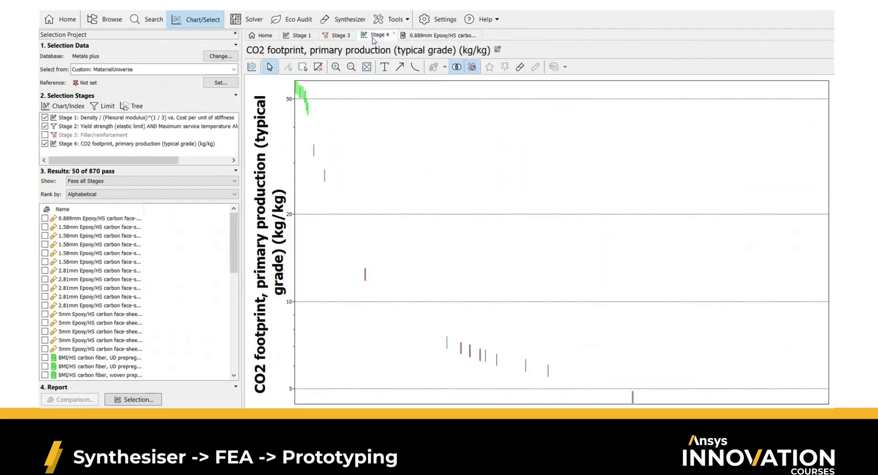
pyautogui.click(298, 36)
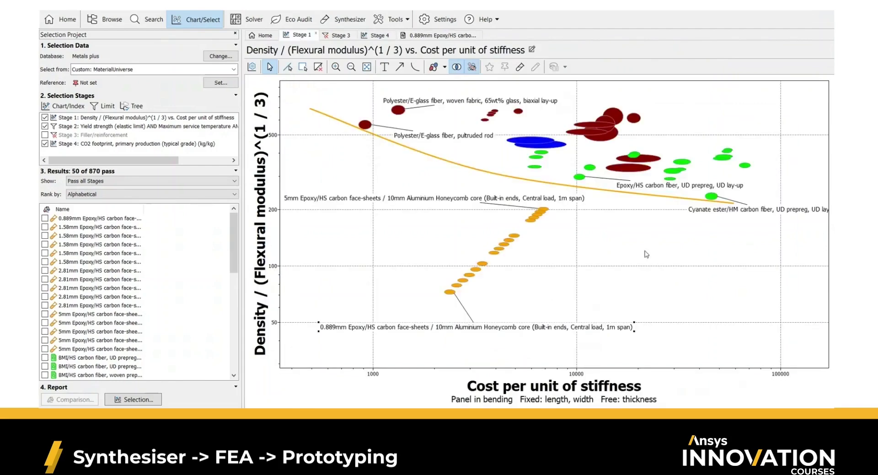